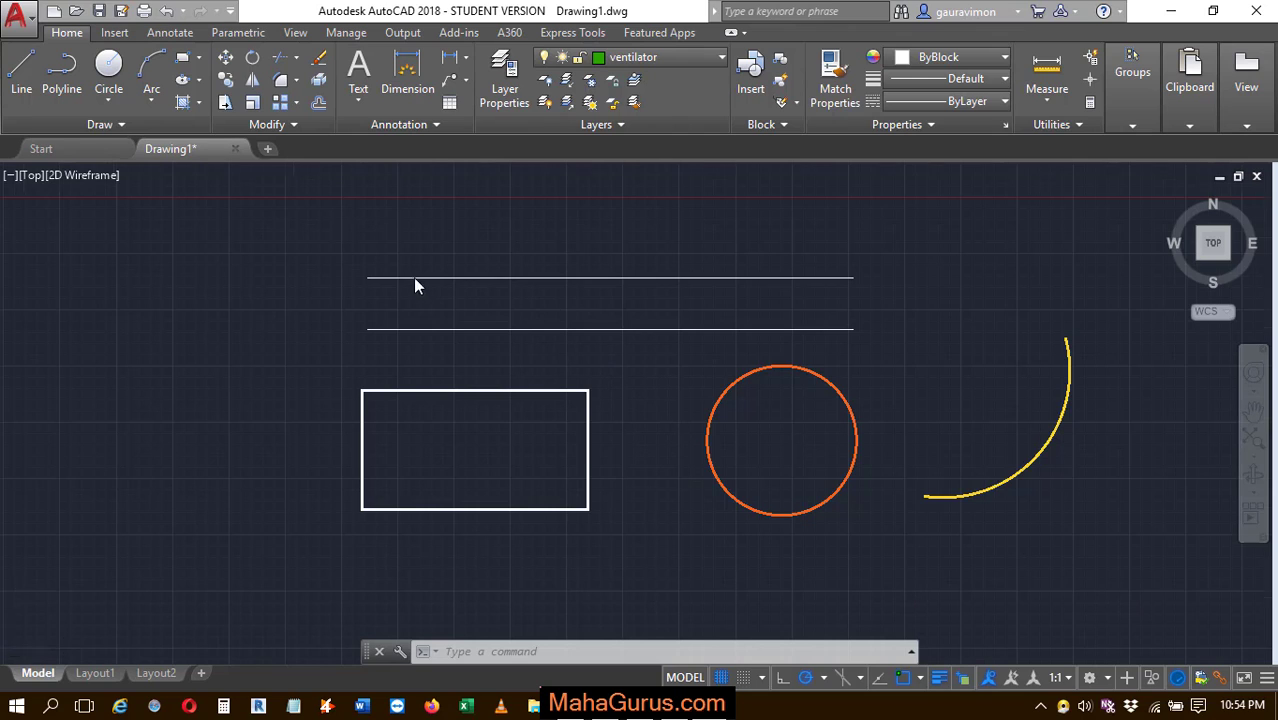
scroll(414, 285, up, 1)
scroll(305, 371, down, 1)
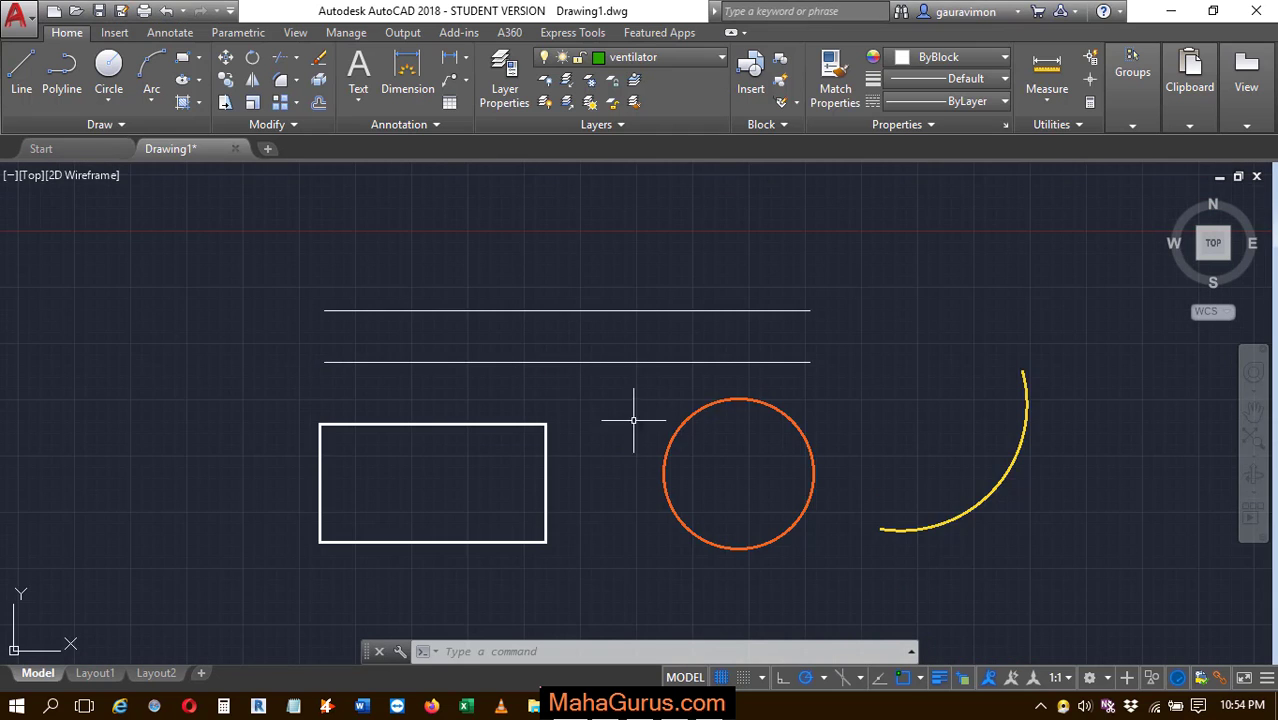
scroll(1045, 482, down, 2)
scroll(745, 430, up, 2)
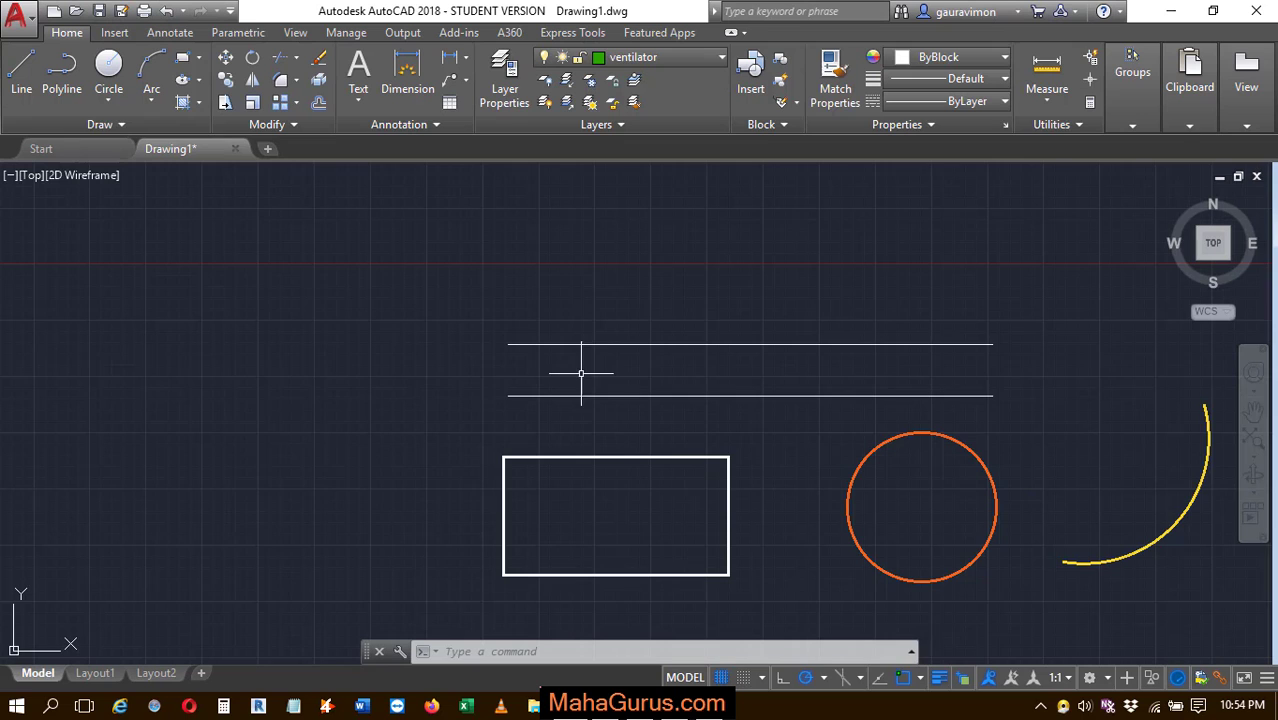
scroll(500, 400, up, 2)
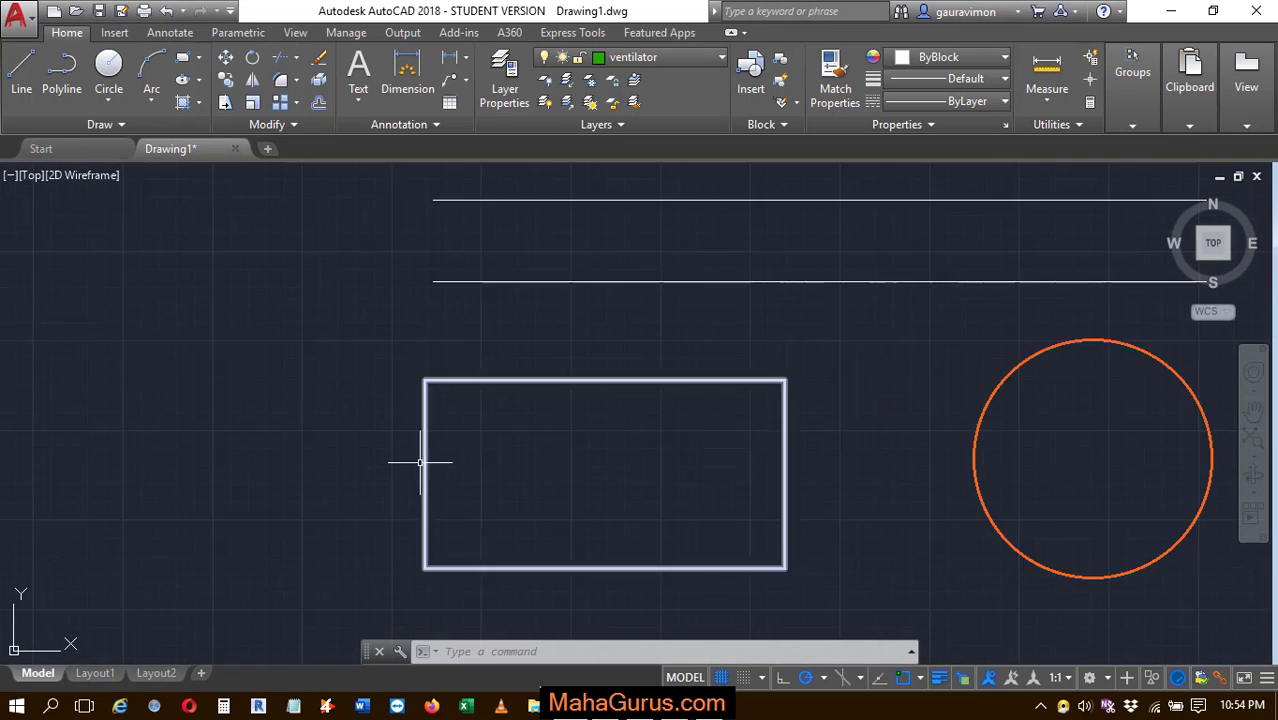
scroll(422, 457, down, 4)
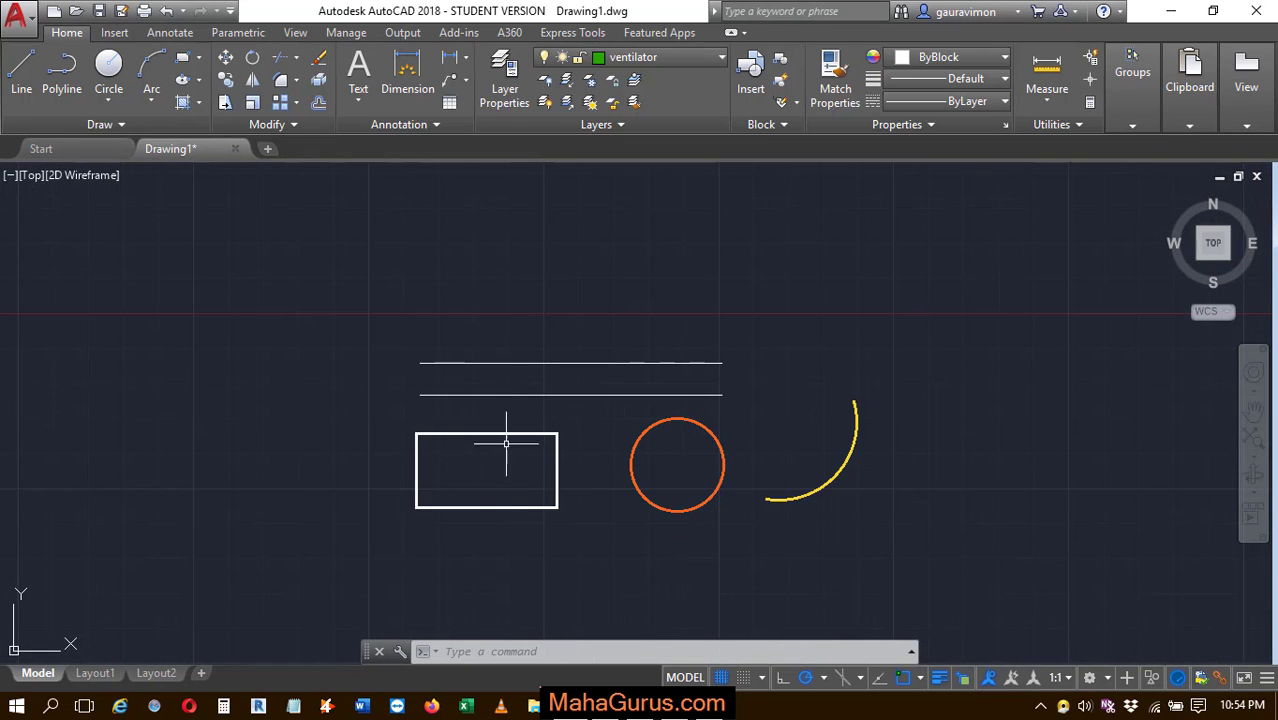
scroll(420, 403, up, 2)
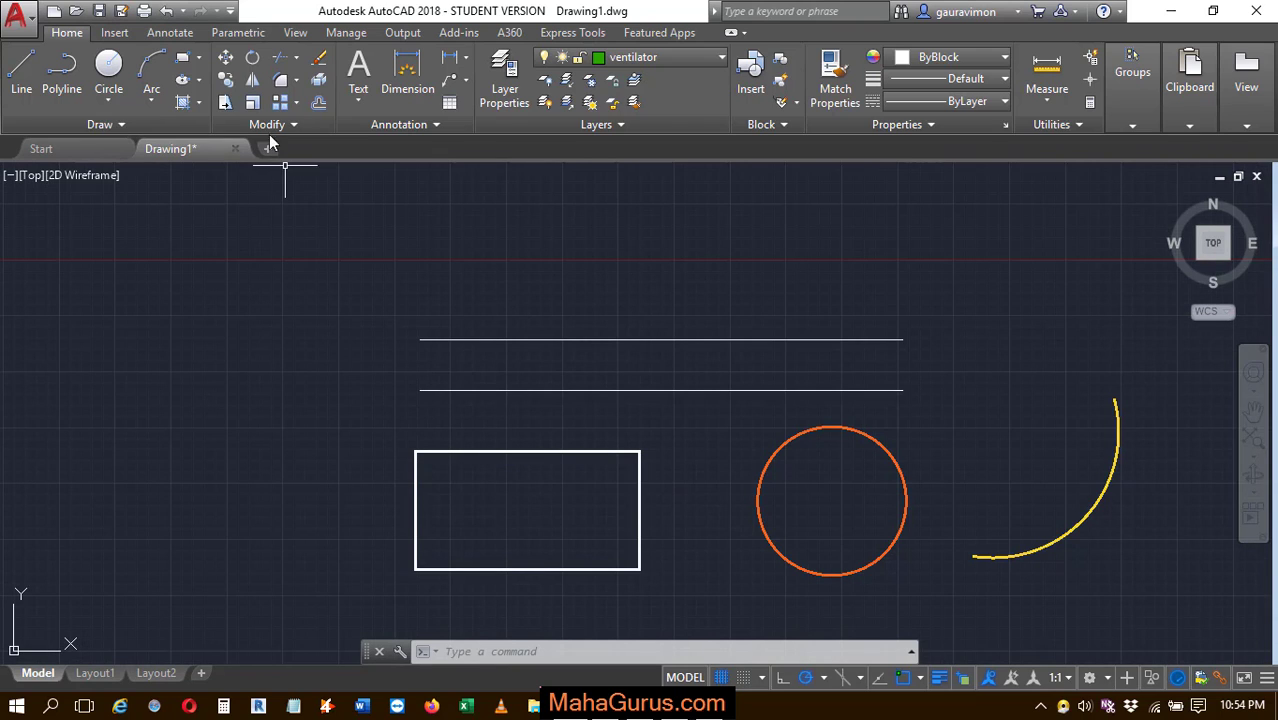
Add a centerline between the upper and lower parallel horizontal lines.
click(170, 32)
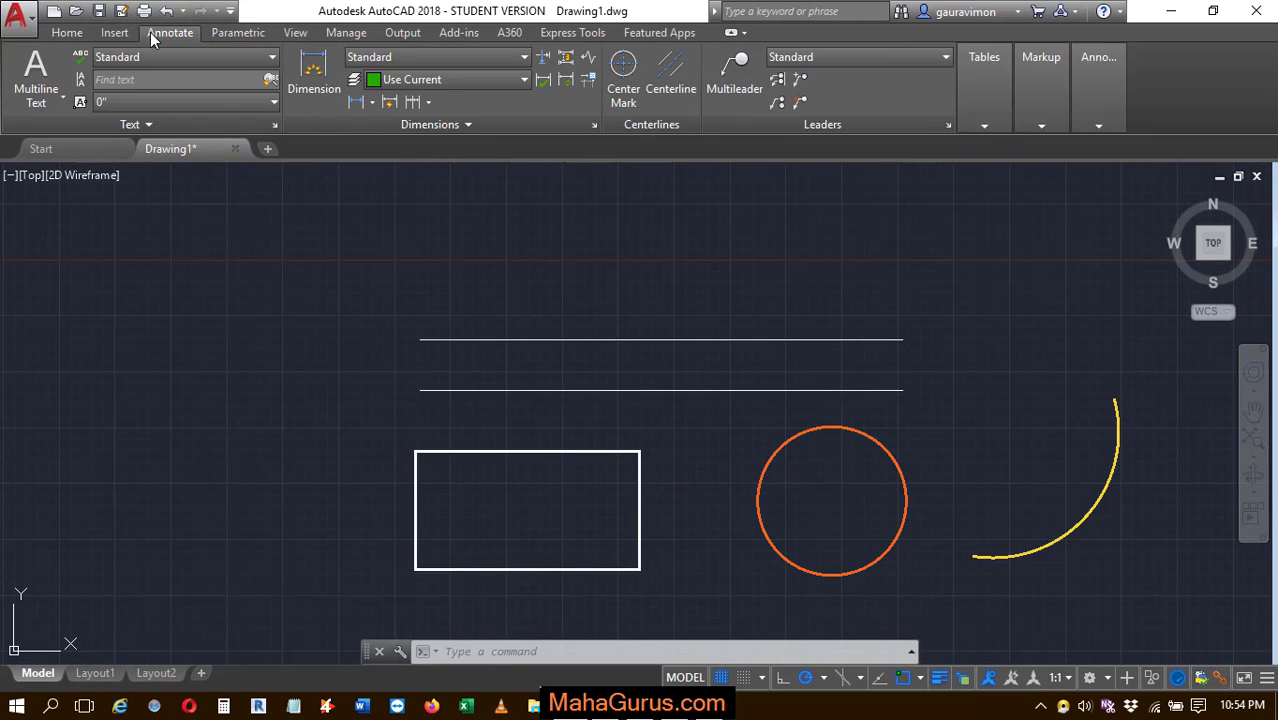
click(665, 86)
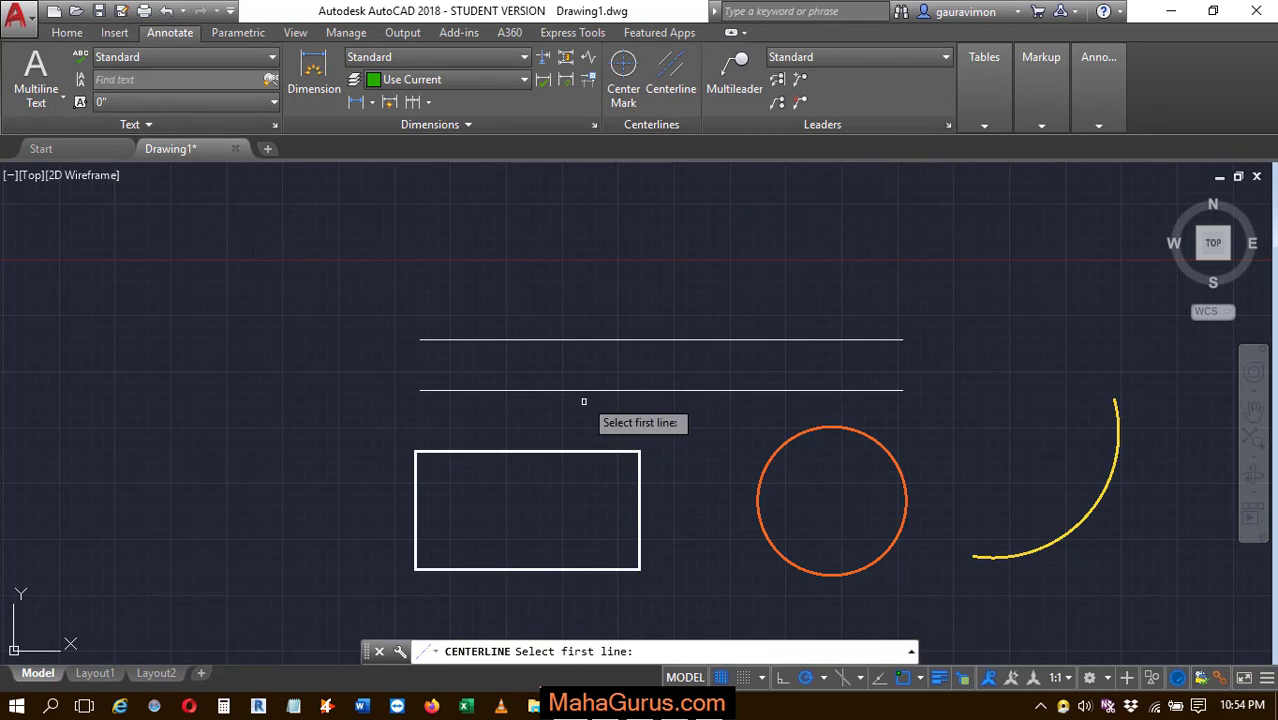
click(604, 338)
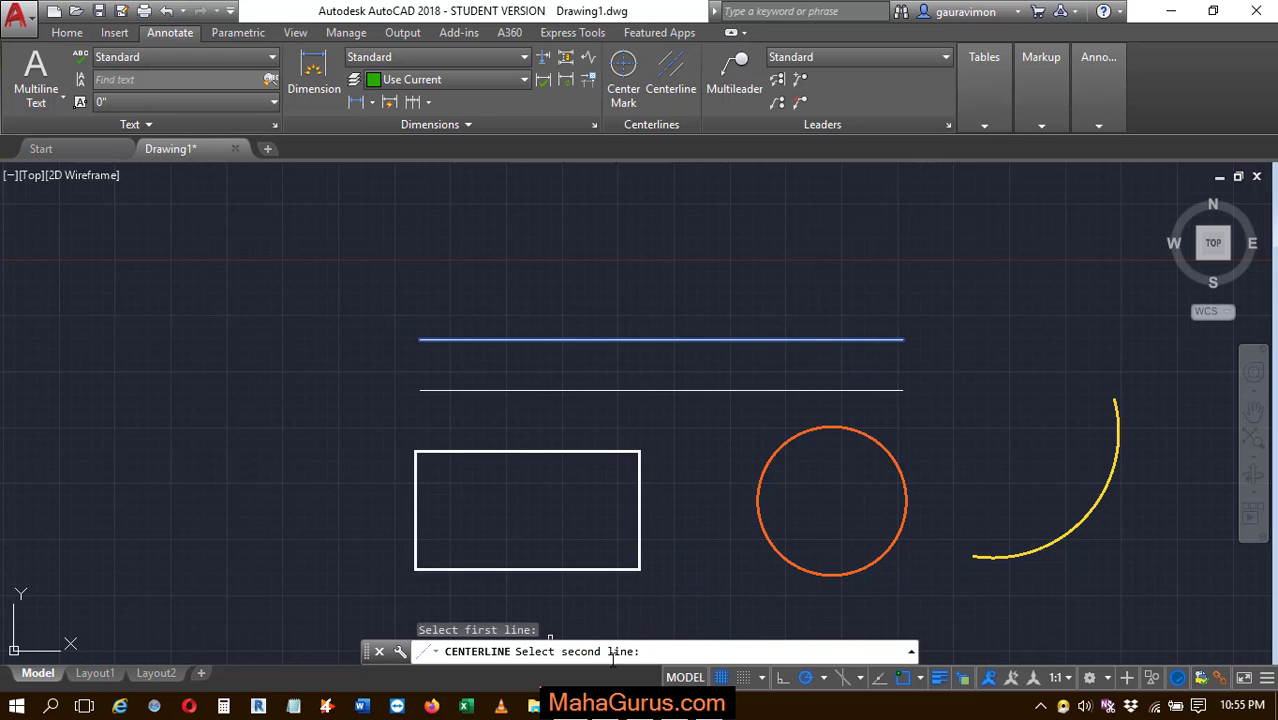
click(718, 389)
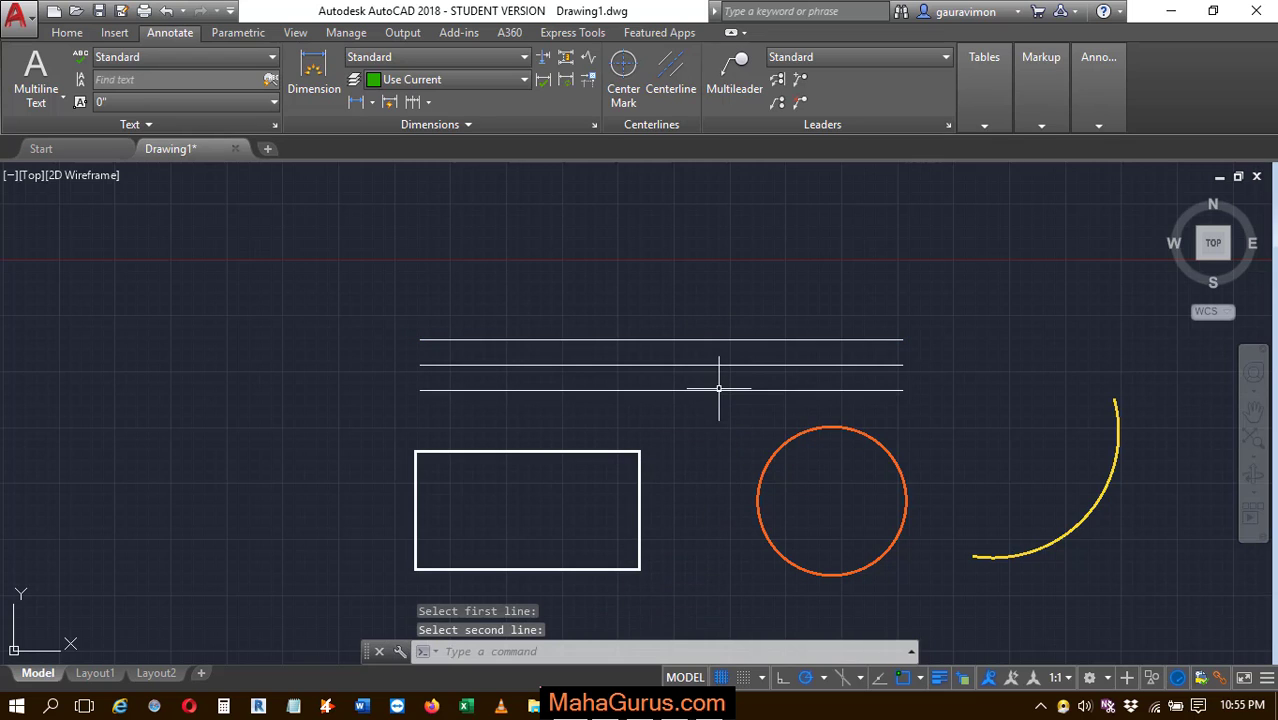
scroll(520, 348, up, 2)
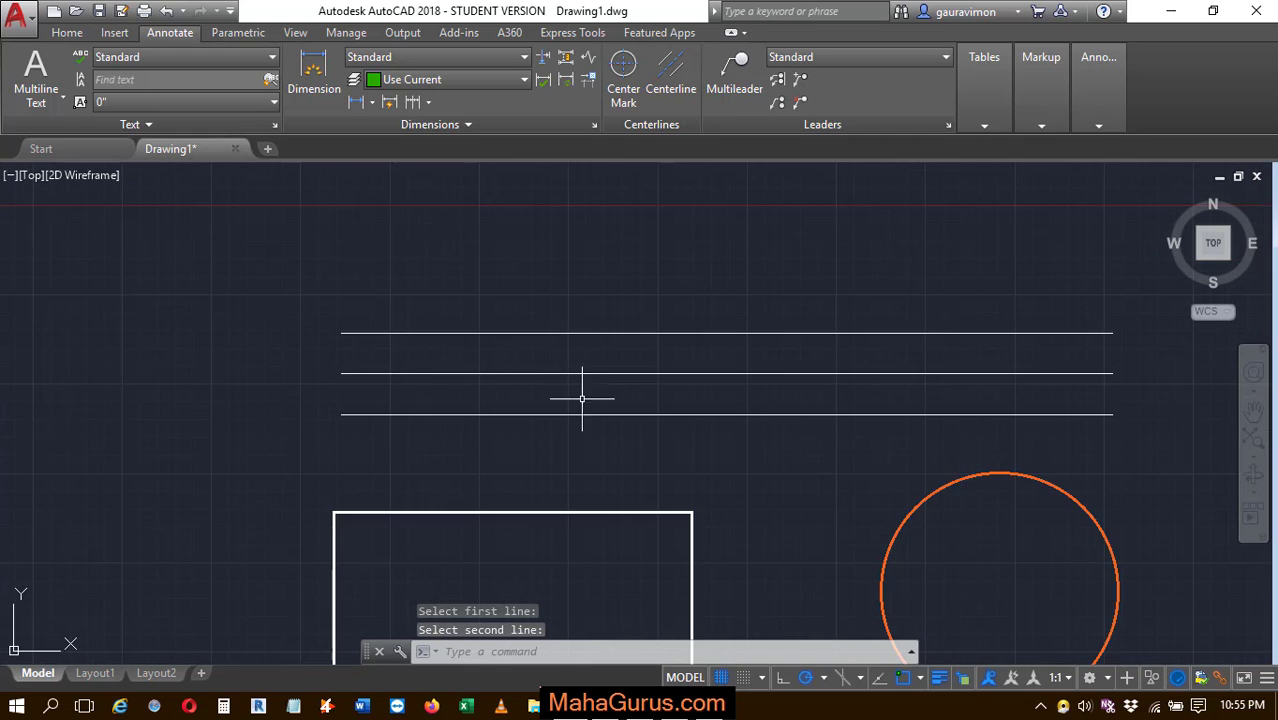
scroll(605, 285, down, 2)
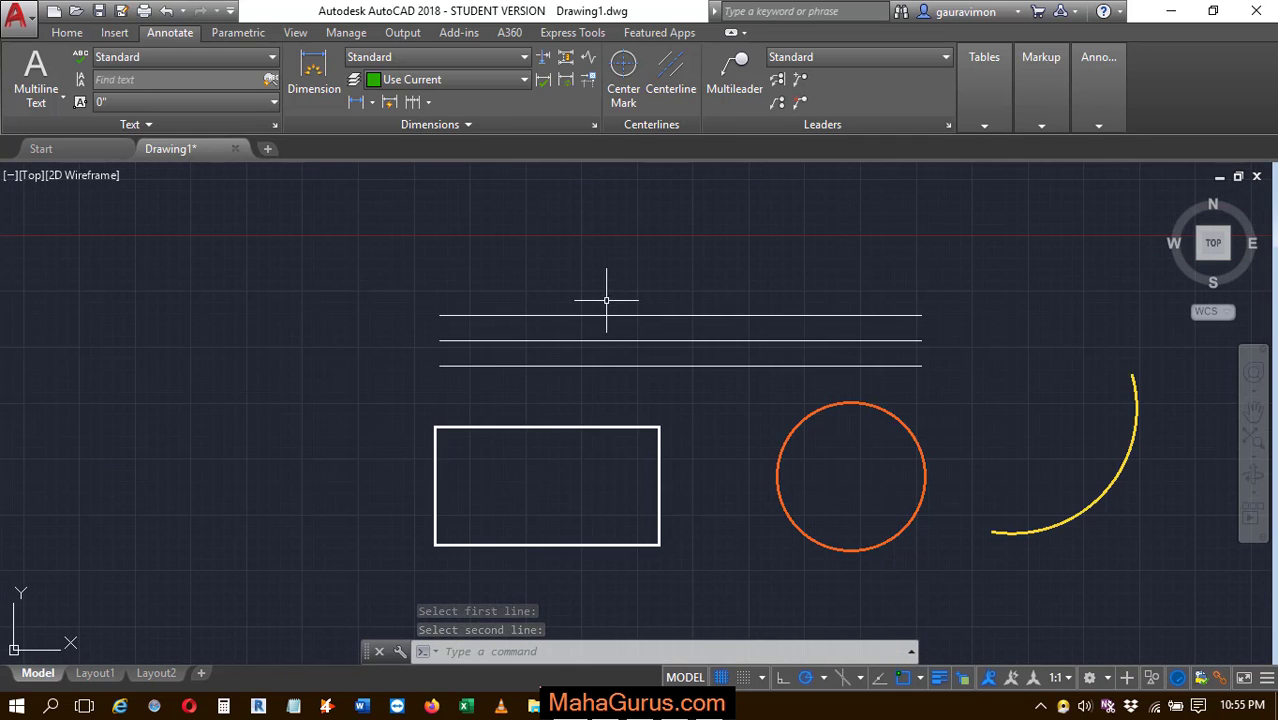
mouse_move(610, 315)
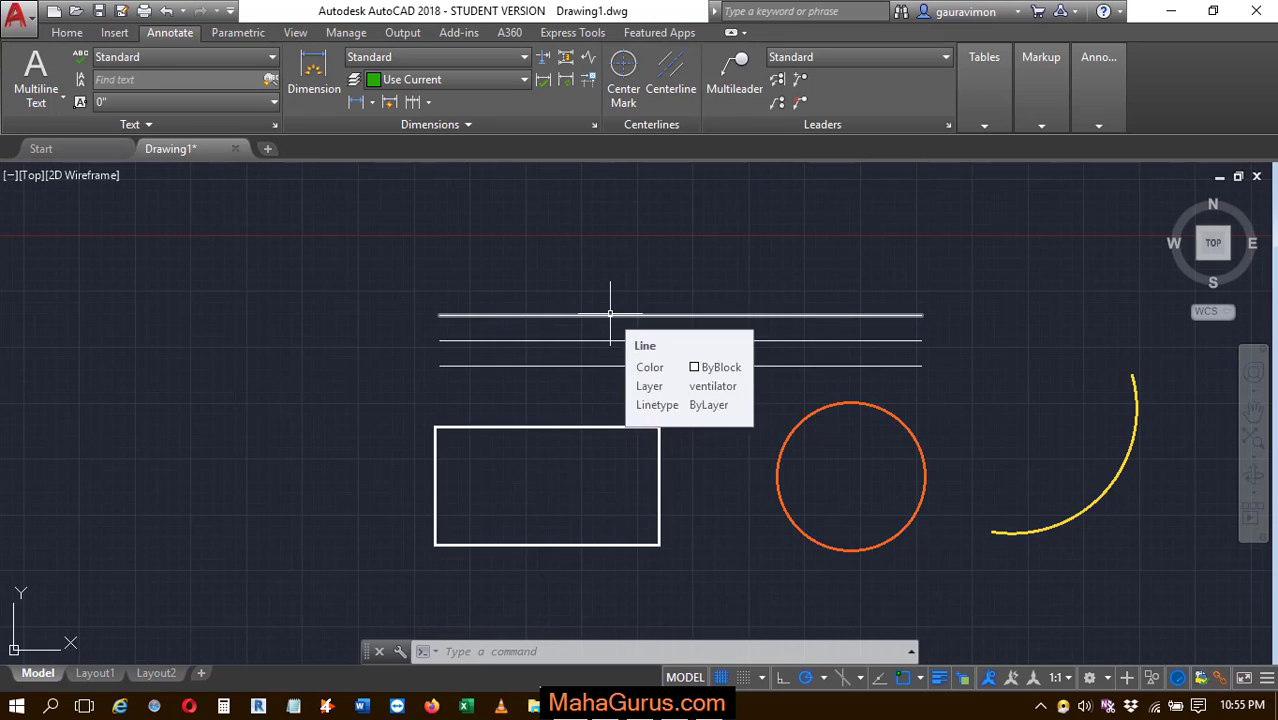
text(centre)
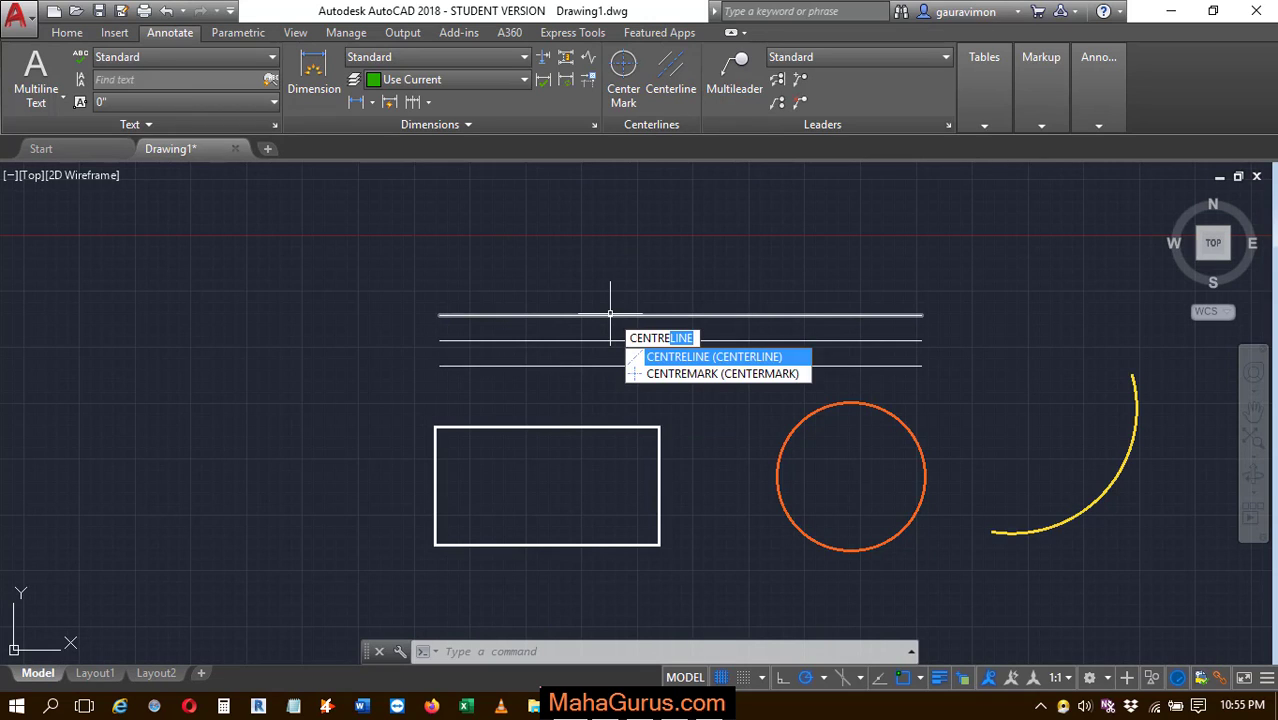
Draw a CENTERLINE between the rectangle's left and right sides.
key(Return)
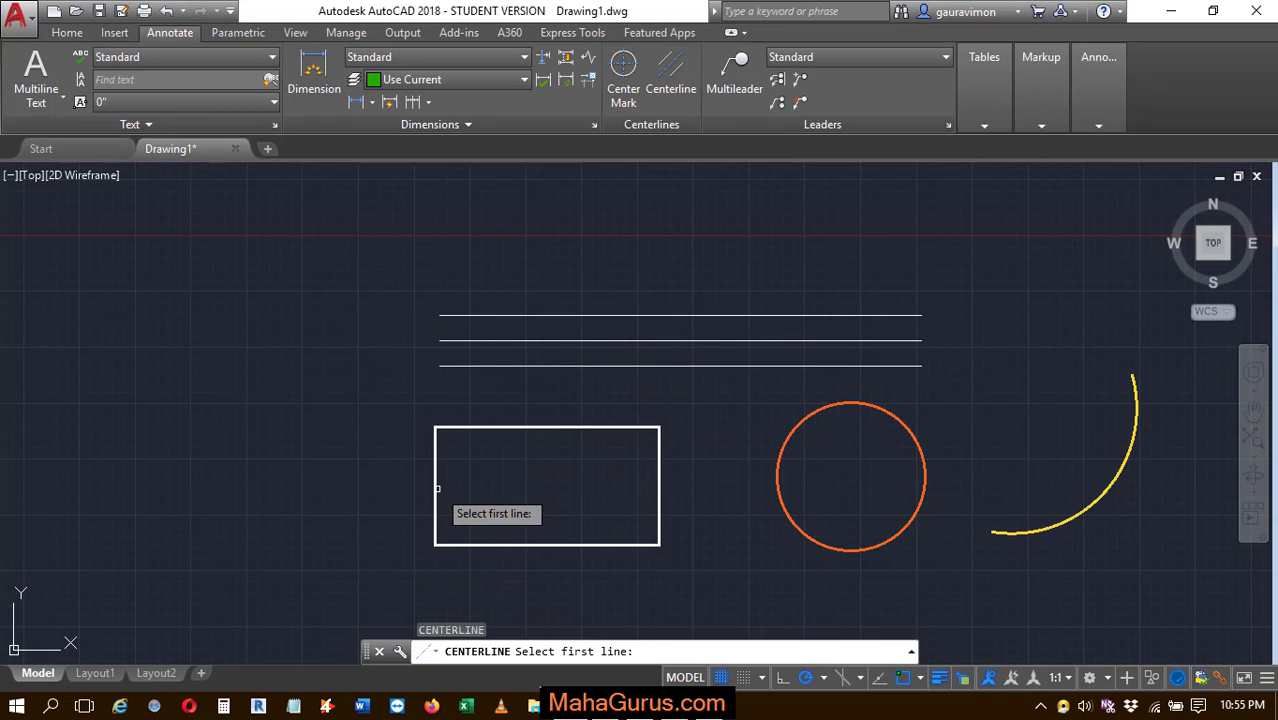
click(437, 488)
click(660, 482)
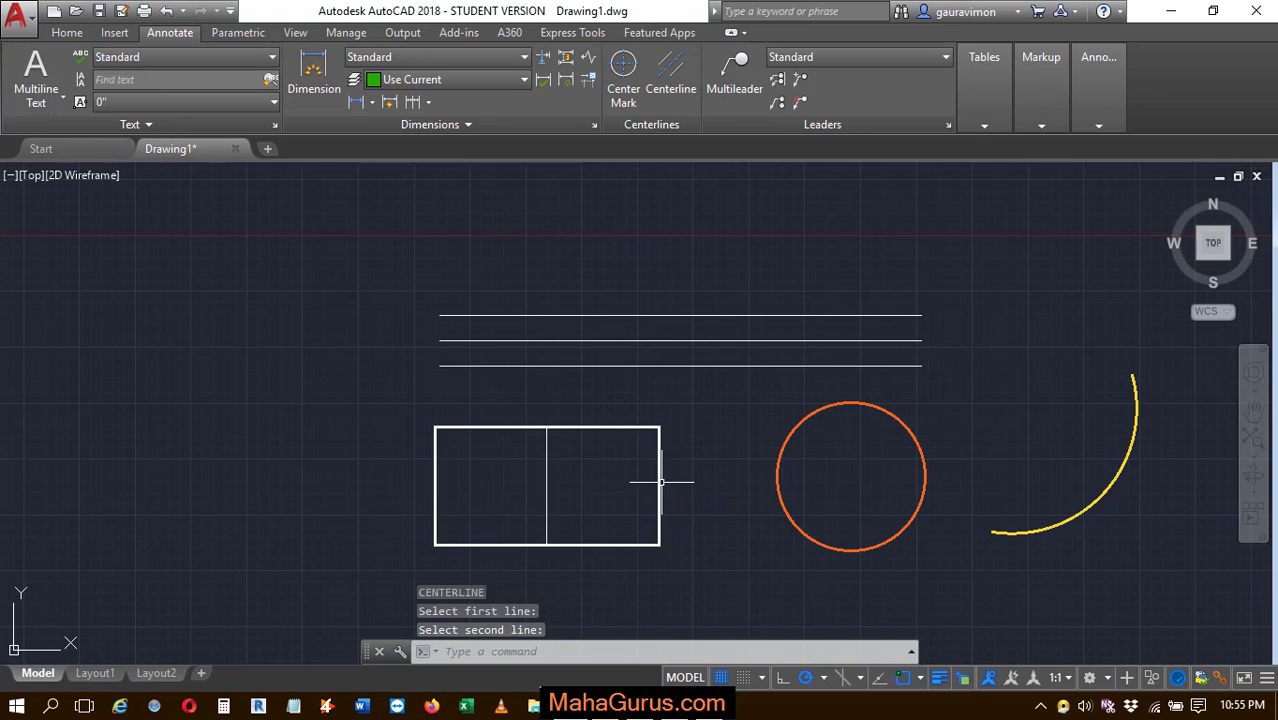